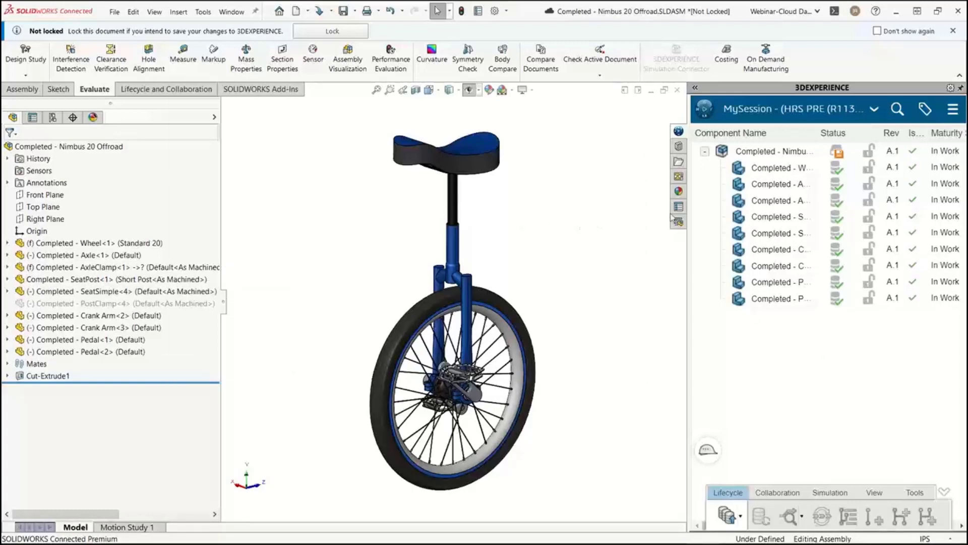
Orbit and zoom around the unicycle to inspect the flat-topped seat from side and above.
{"action": "key", "text": "ctrl"}
{"action": "middle_click_drag", "start_coordinate": [564, 231], "coordinate": [484, 252]}
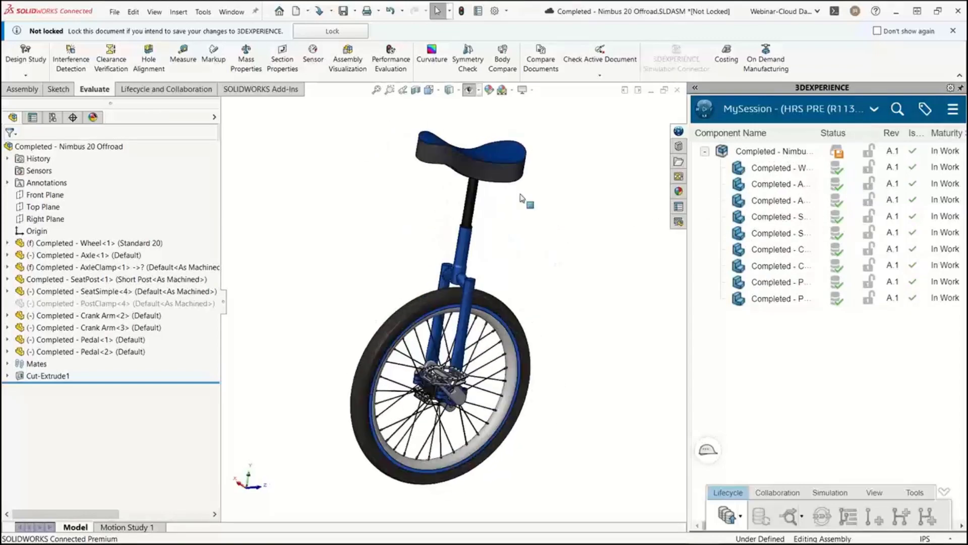
{"action": "scroll", "coordinate": [424, 282], "scroll_direction": "down", "scroll_amount": 6}
{"action": "middle_click_drag", "start_coordinate": [413, 288], "coordinate": [506, 272]}
{"action": "scroll", "coordinate": [509, 307], "scroll_direction": "up", "scroll_amount": 5}
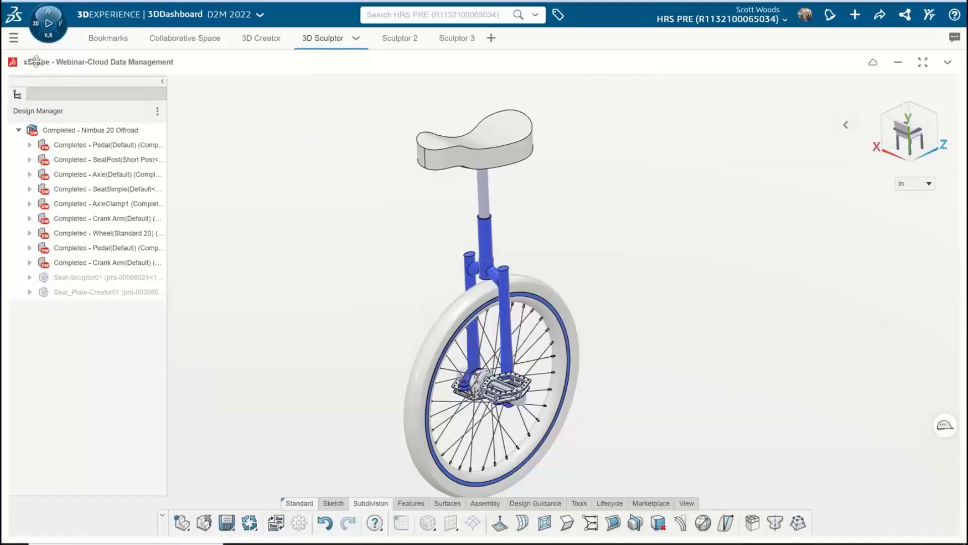
{"action": "middle_click_drag", "start_coordinate": [534, 204], "coordinate": [553, 207]}
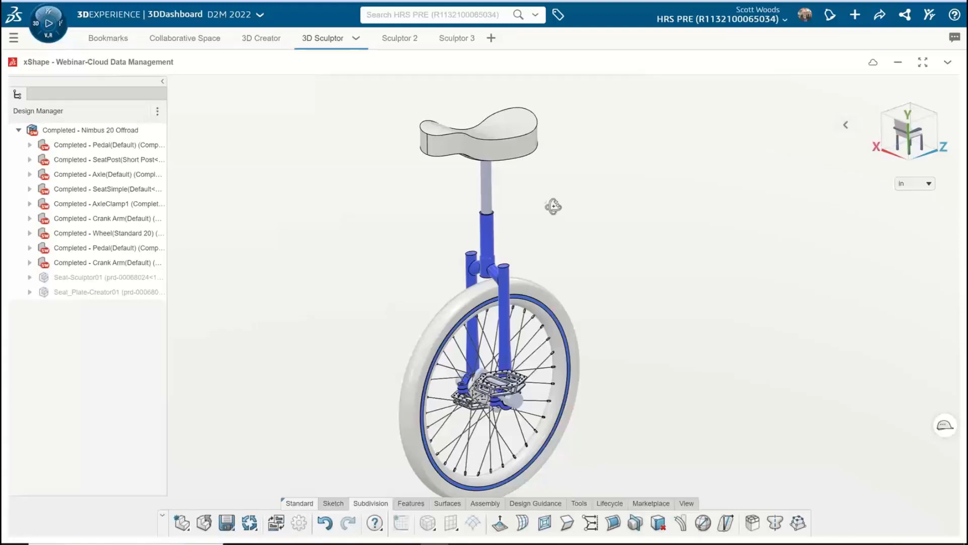
{"action": "left_click", "coordinate": [98, 130]}
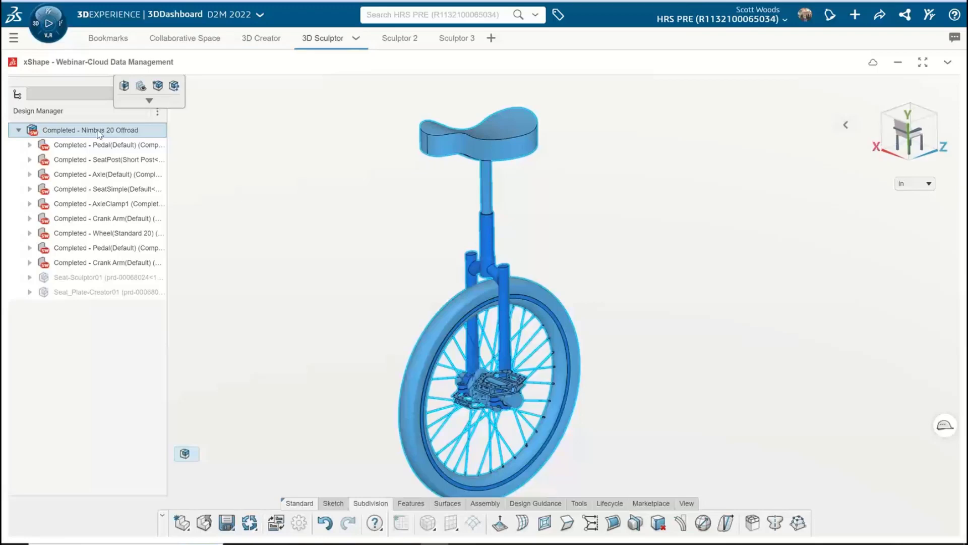
{"action": "left_click", "coordinate": [312, 259]}
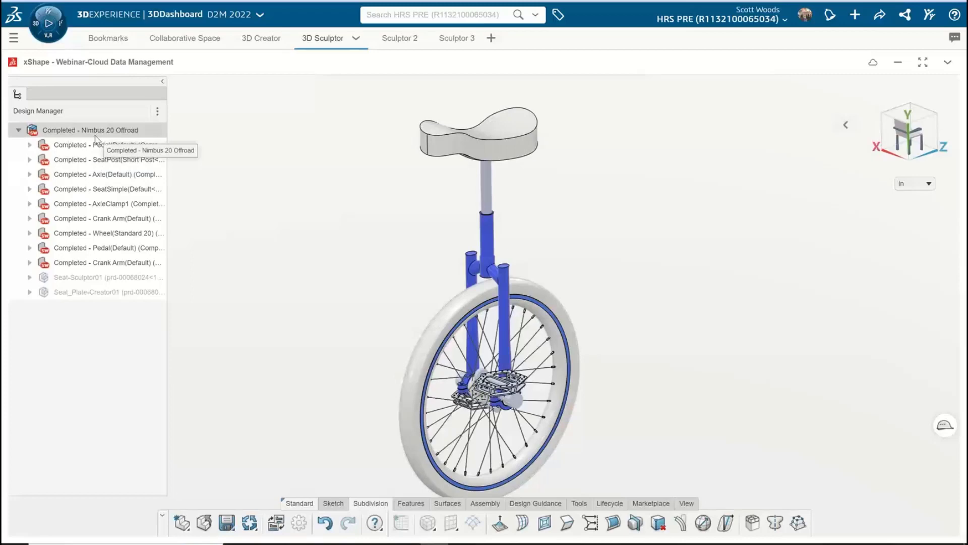
{"action": "left_click", "coordinate": [108, 38]}
{"action": "left_click", "coordinate": [323, 37]}
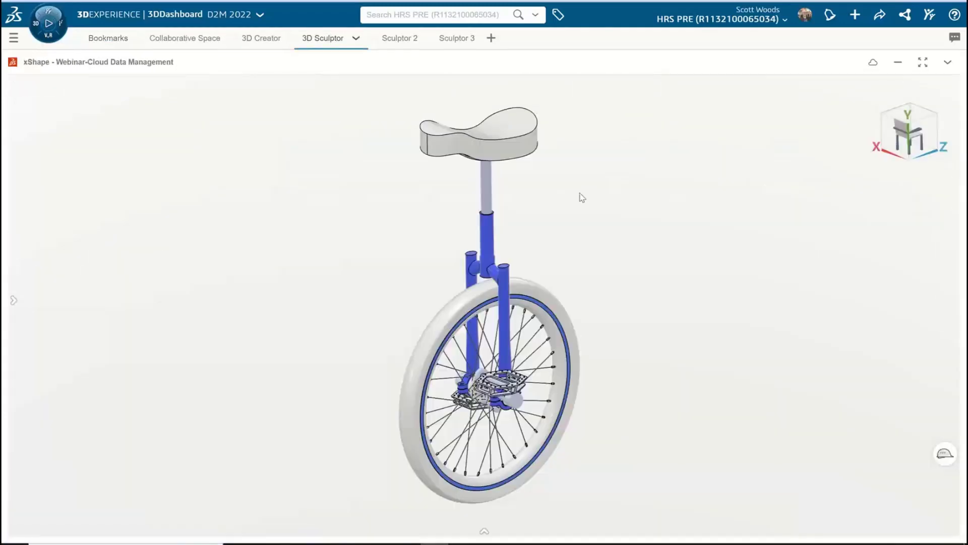
{"action": "left_click", "coordinate": [399, 38]}
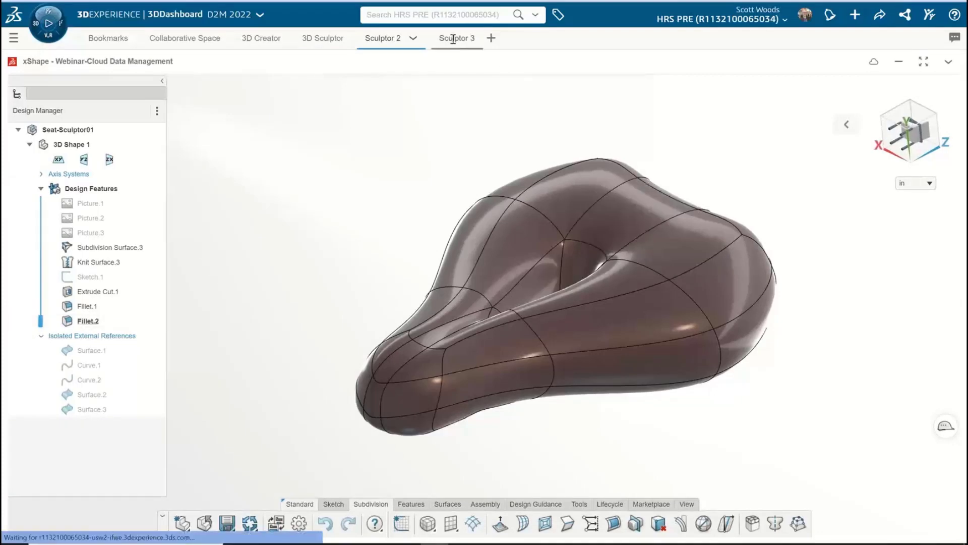
{"action": "left_click", "coordinate": [447, 38]}
{"action": "left_click", "coordinate": [323, 39]}
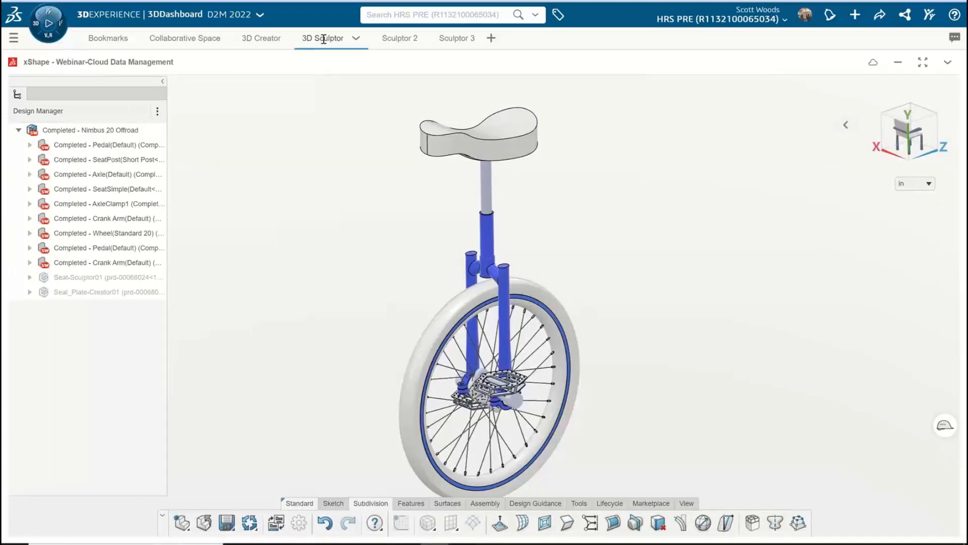
Edit Seat-Sculptor01 in place within the assembly and zoom in on the seat.
{"action": "double_click", "coordinate": [479, 133]}
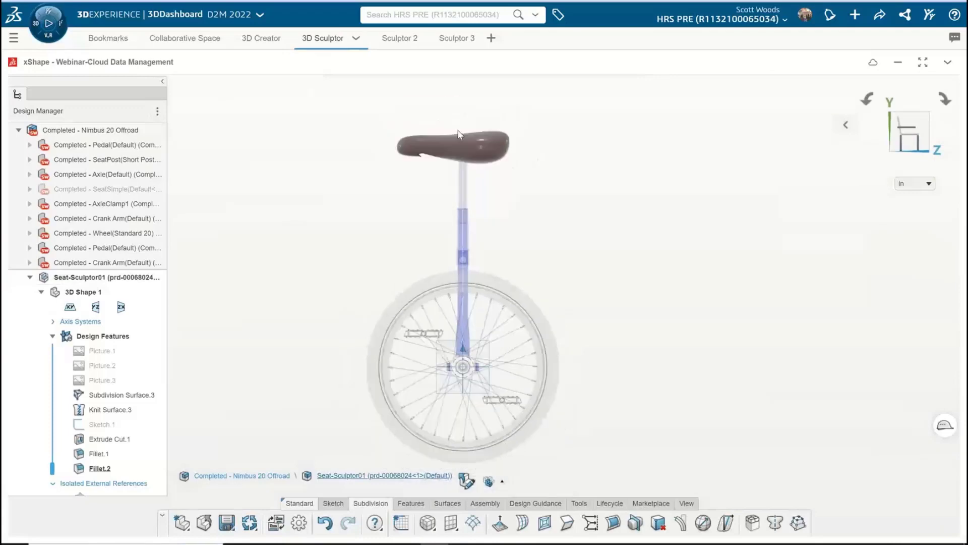
{"action": "scroll", "coordinate": [457, 222], "scroll_direction": "up", "scroll_amount": 5}
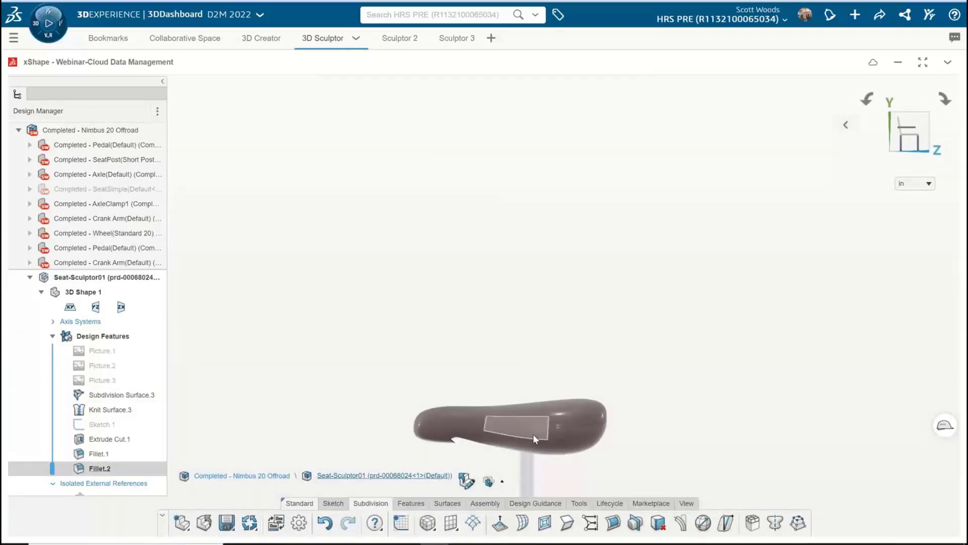
{"action": "scroll", "coordinate": [533, 434], "scroll_direction": "down", "scroll_amount": 5}
{"action": "scroll", "coordinate": [438, 151], "scroll_direction": "up", "scroll_amount": 5}
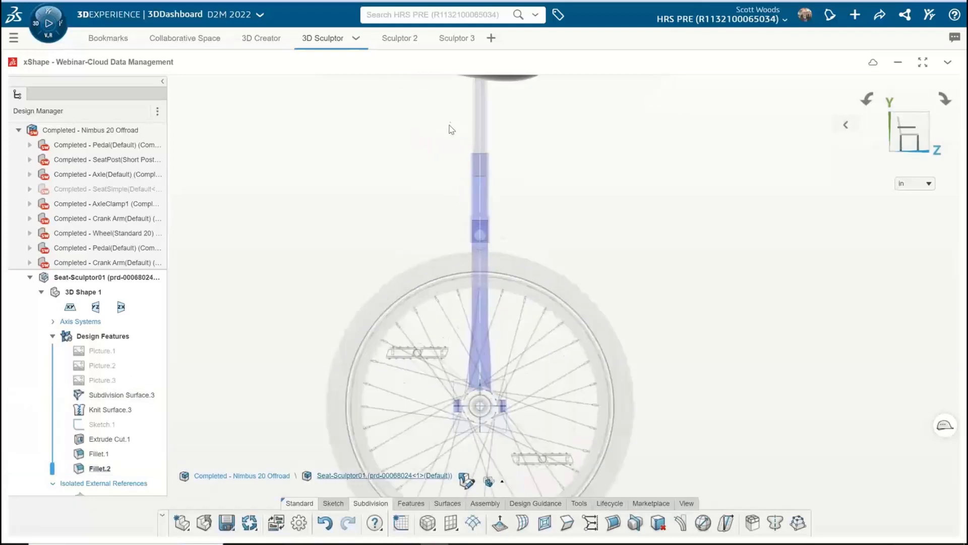
{"action": "scroll", "coordinate": [456, 300], "scroll_direction": "down", "scroll_amount": 3}
{"action": "scroll", "coordinate": [458, 294], "scroll_direction": "up", "scroll_amount": 3}
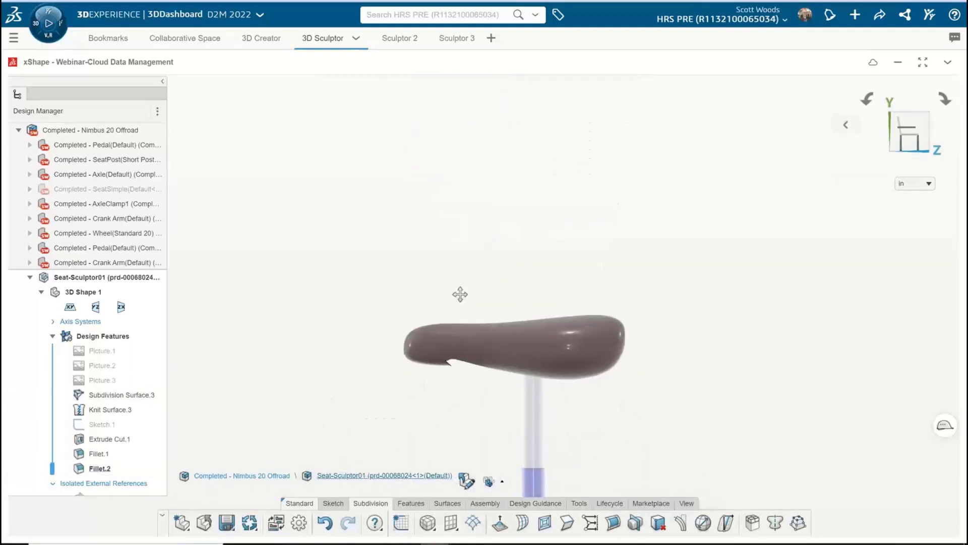
Show the Picture.1 reference image and select a face of the seat surface.
{"action": "left_click", "coordinate": [99, 351]}
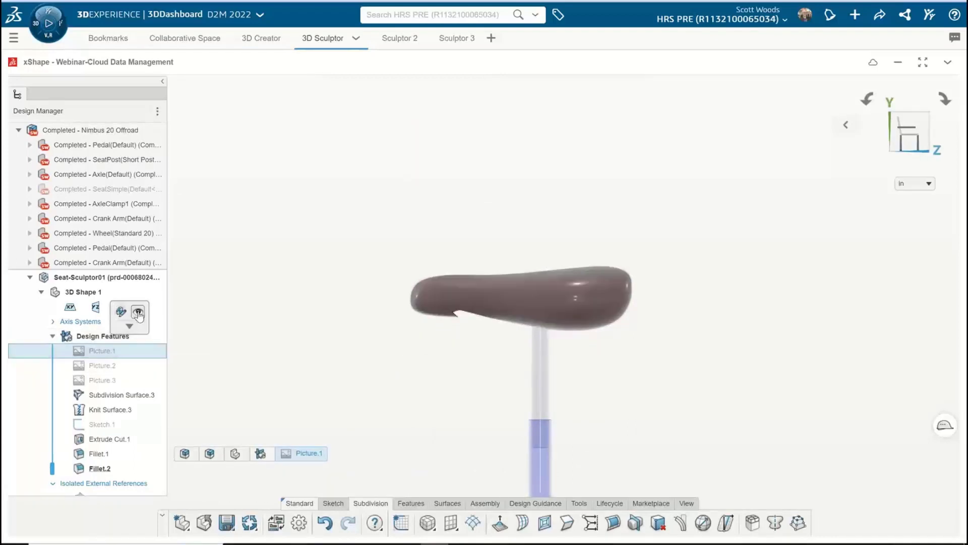
{"action": "left_click", "coordinate": [130, 323]}
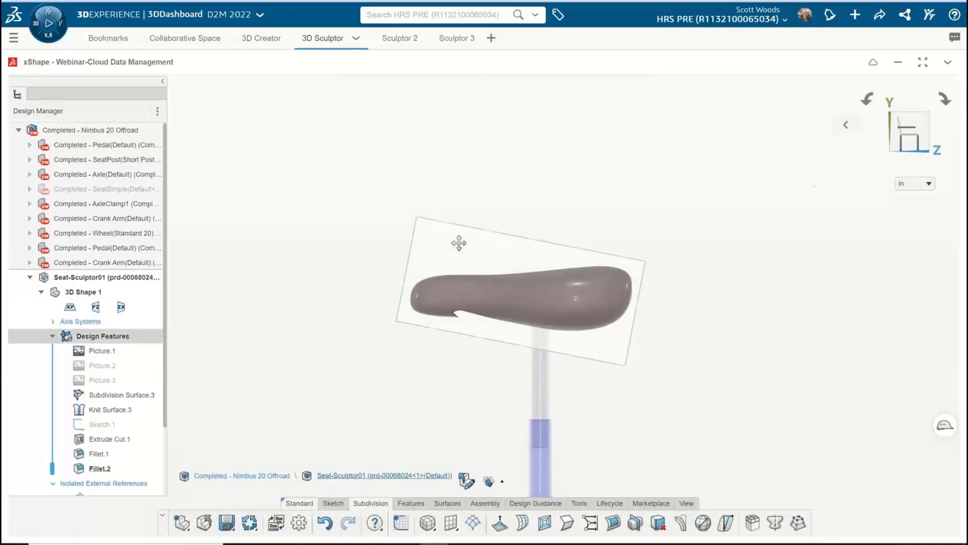
{"action": "left_click", "coordinate": [492, 216]}
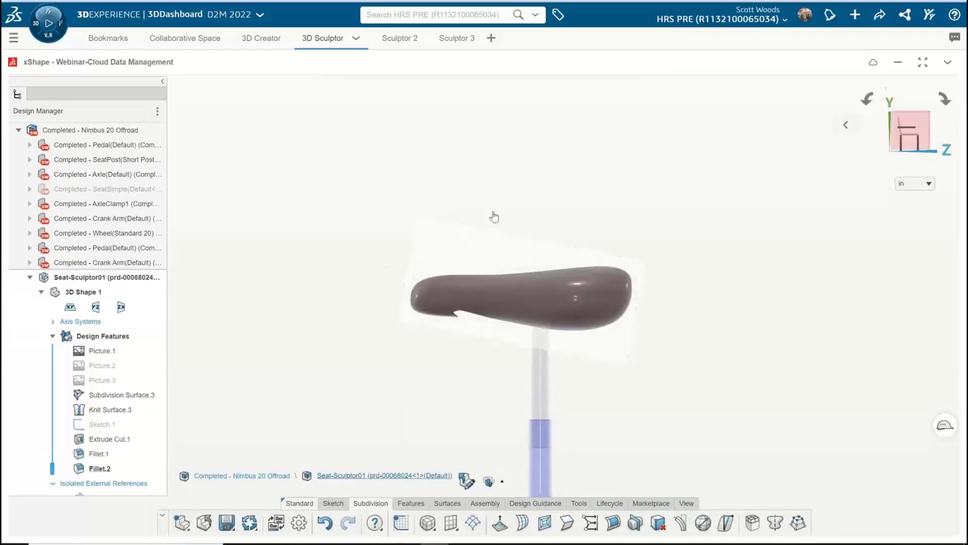
{"action": "left_click", "coordinate": [587, 292]}
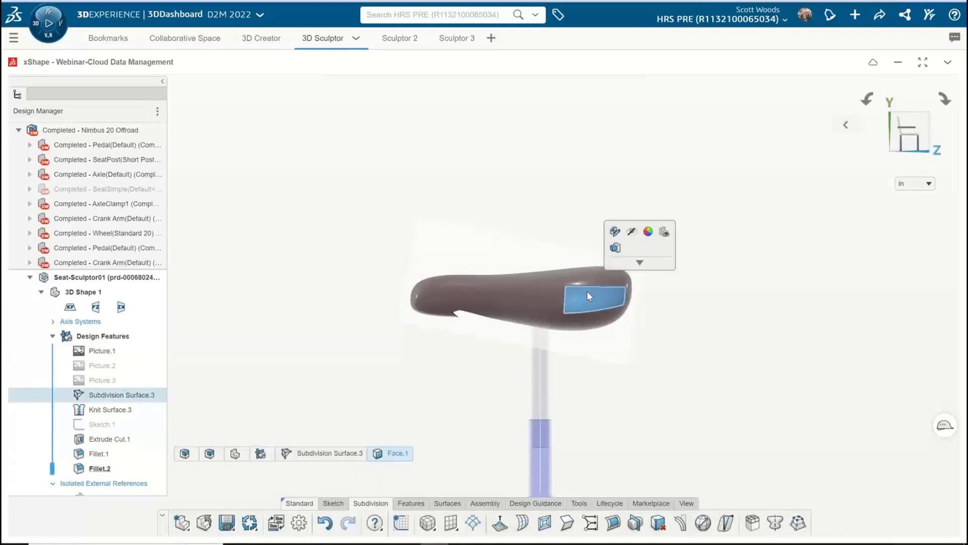
Edit the seat's Subdivision Surface.3, making it partly transparent, and tilt the view.
{"action": "double_click", "coordinate": [588, 295]}
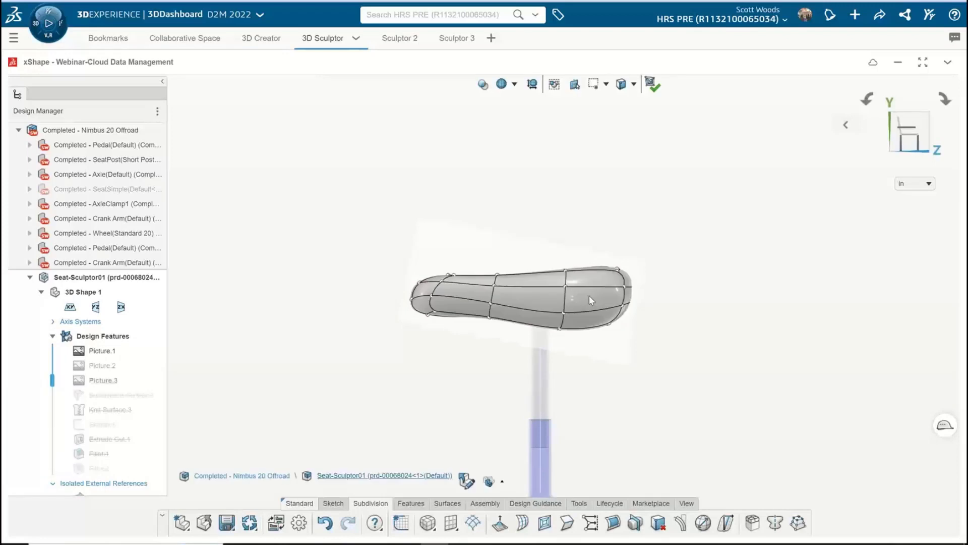
{"action": "left_click", "coordinate": [483, 85]}
{"action": "left_click_drag", "start_coordinate": [481, 106], "coordinate": [506, 106]}
{"action": "middle_click_drag", "start_coordinate": [515, 192], "coordinate": [522, 207]}
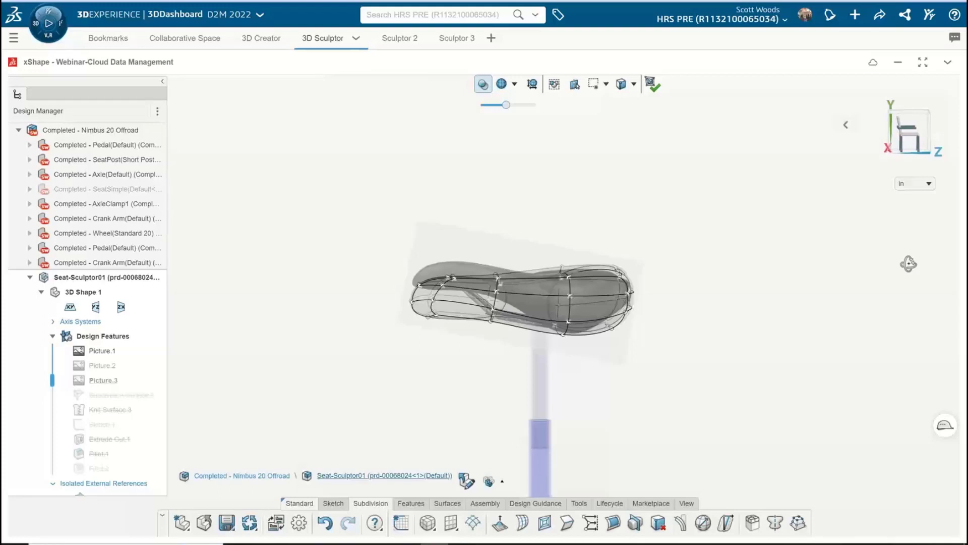
{"action": "middle_click_drag", "start_coordinate": [713, 268], "coordinate": [711, 261]}
Return the surface transparency to its minimum and hide the Picture.1 reference image.
{"action": "left_click", "coordinate": [102, 351]}
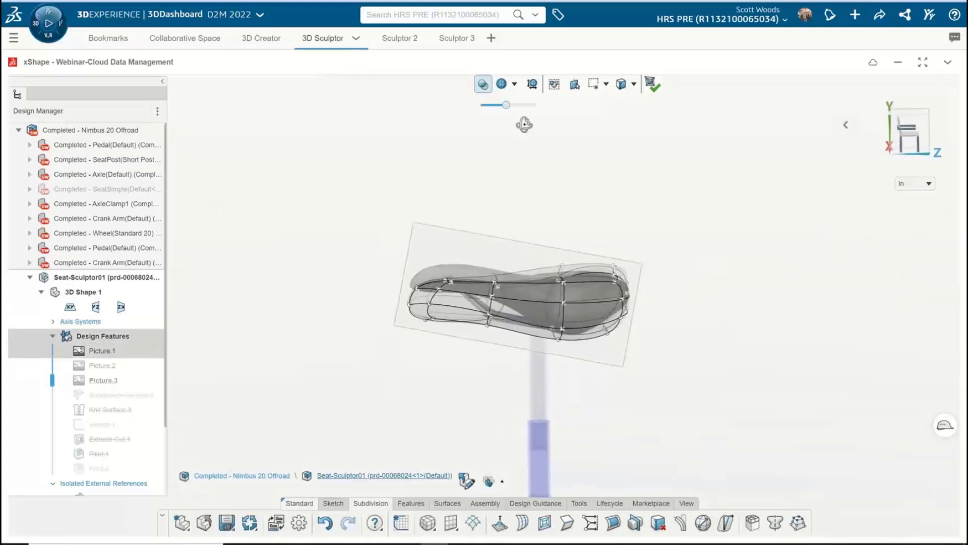
{"action": "left_click_drag", "start_coordinate": [506, 105], "coordinate": [482, 106]}
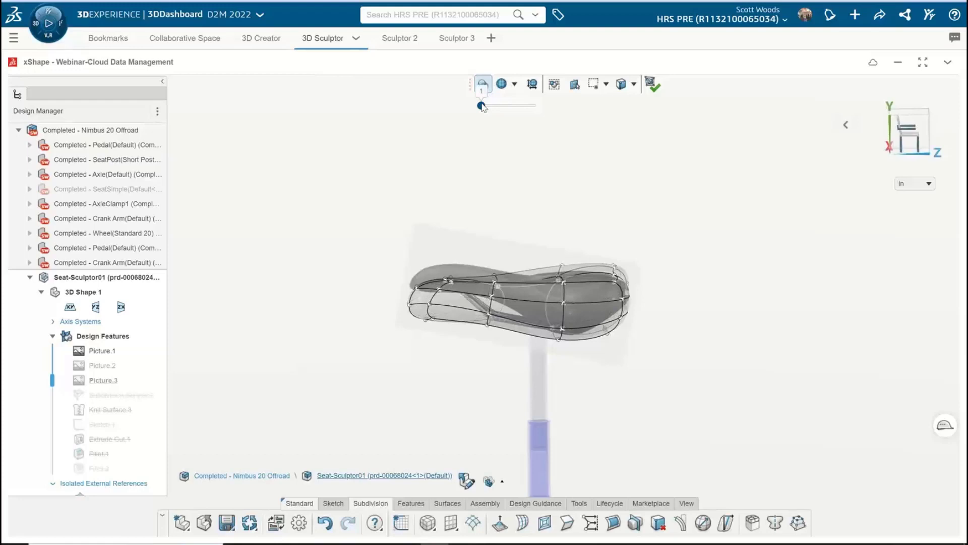
{"action": "left_click", "coordinate": [99, 353]}
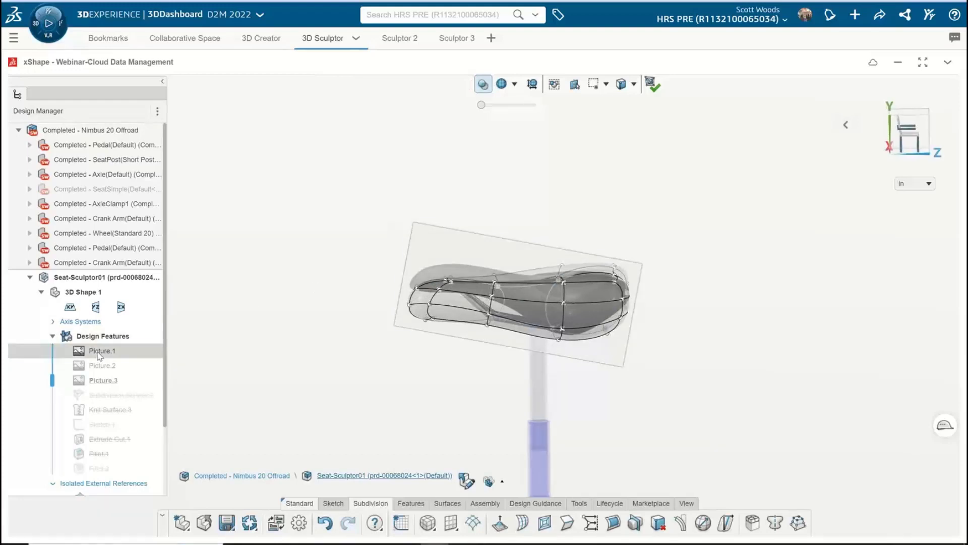
{"action": "left_click", "coordinate": [98, 353]}
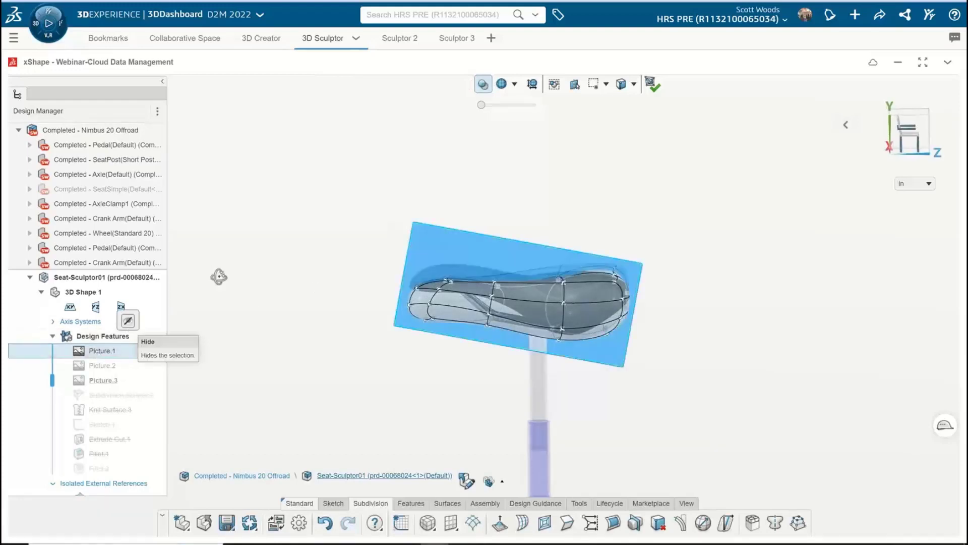
{"action": "left_click", "coordinate": [128, 320]}
{"action": "scroll", "coordinate": [679, 229], "scroll_direction": "up", "scroll_amount": 3}
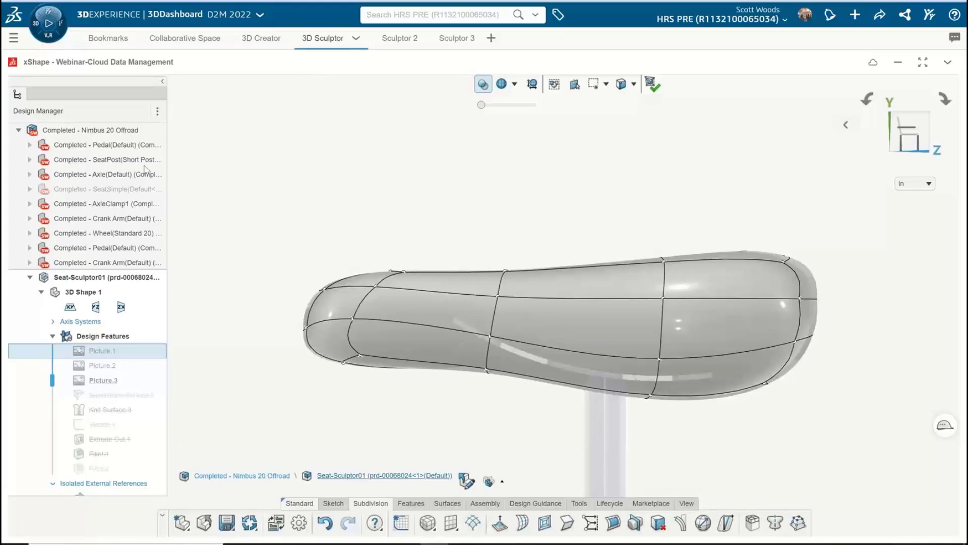
{"action": "left_click", "coordinate": [67, 190]}
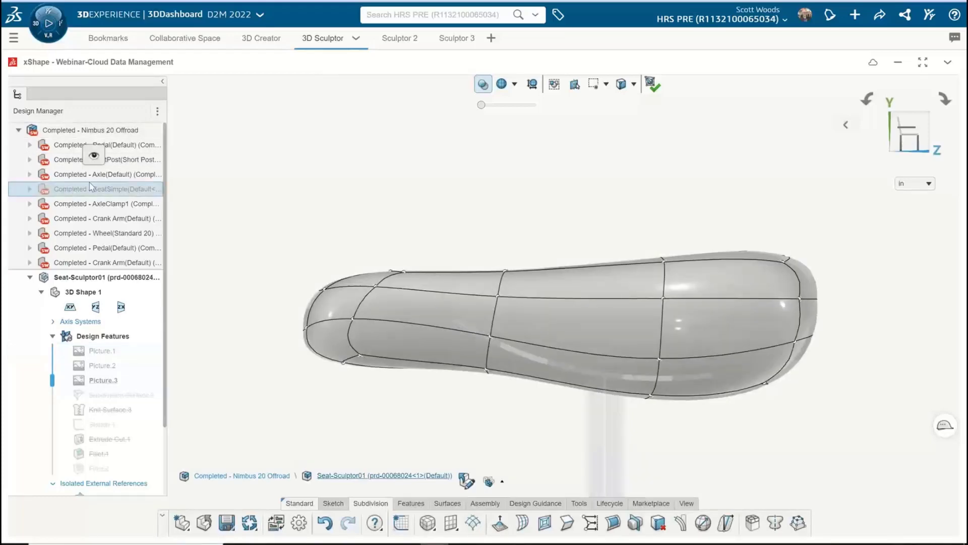
{"action": "mouse_move", "coordinate": [104, 161]}
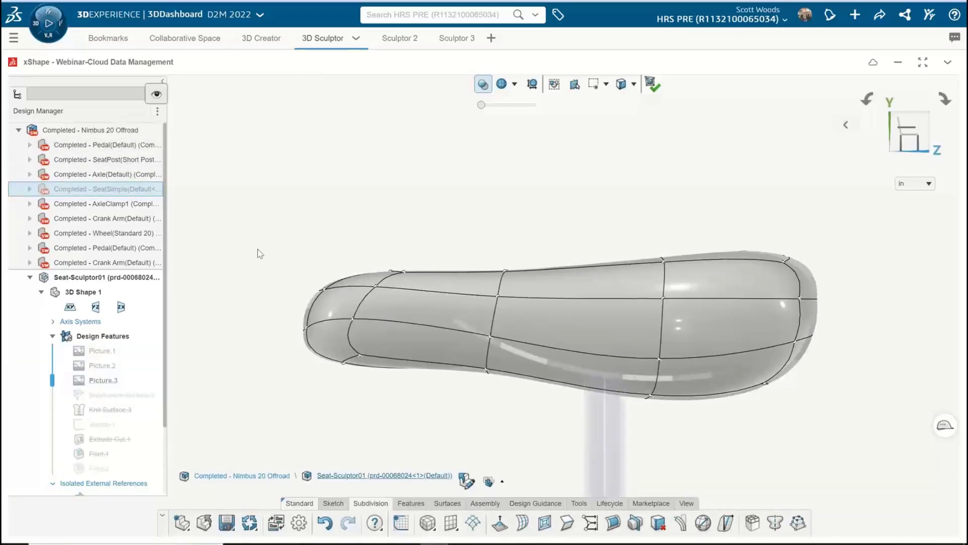
Raise the seat's front control points by 0.616 and its rear control points by 0.656.
{"action": "left_click_drag", "start_coordinate": [275, 235], "coordinate": [410, 402]}
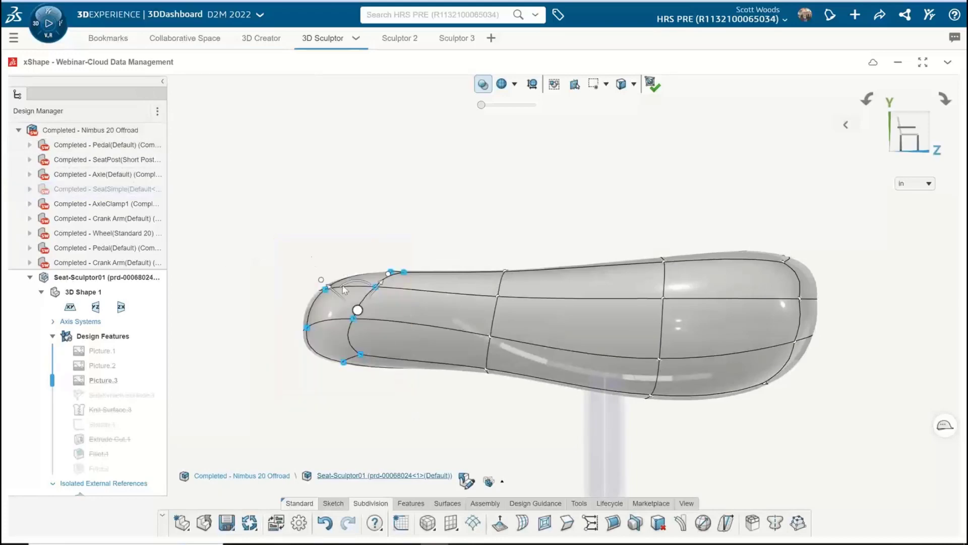
{"action": "left_click", "coordinate": [357, 309]}
{"action": "left_click", "coordinate": [367, 348]}
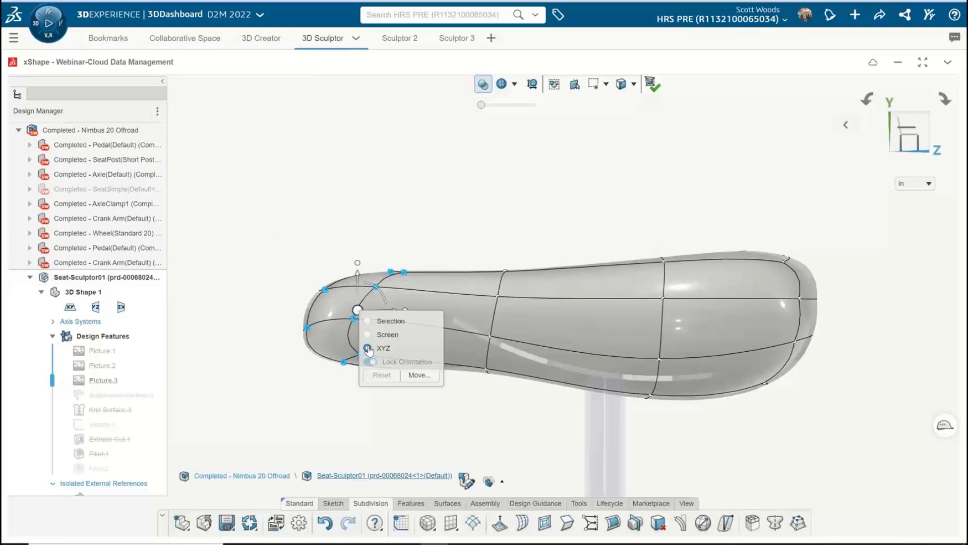
{"action": "left_click_drag", "start_coordinate": [357, 276], "coordinate": [371, 227]}
{"action": "left_click_drag", "start_coordinate": [877, 220], "coordinate": [759, 402]}
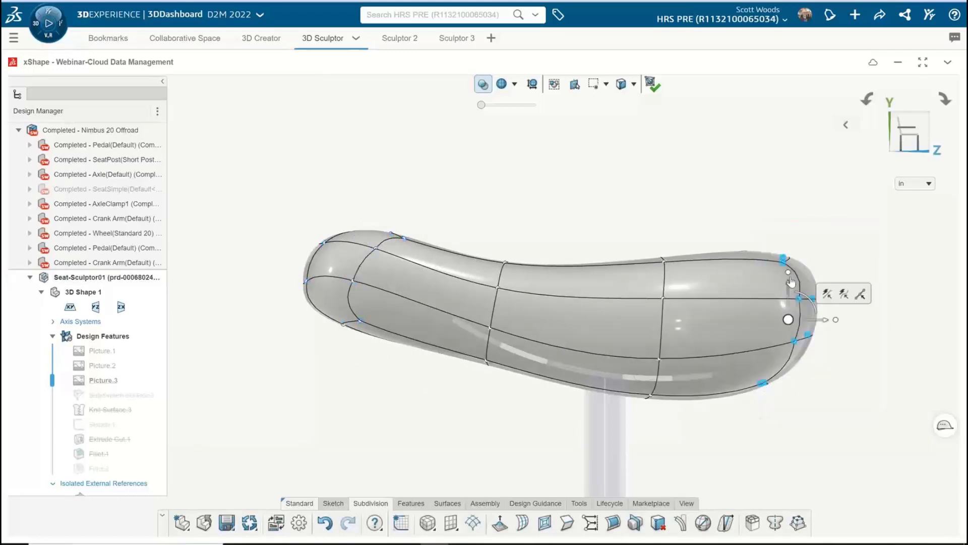
{"action": "left_click_drag", "start_coordinate": [788, 288], "coordinate": [797, 260]}
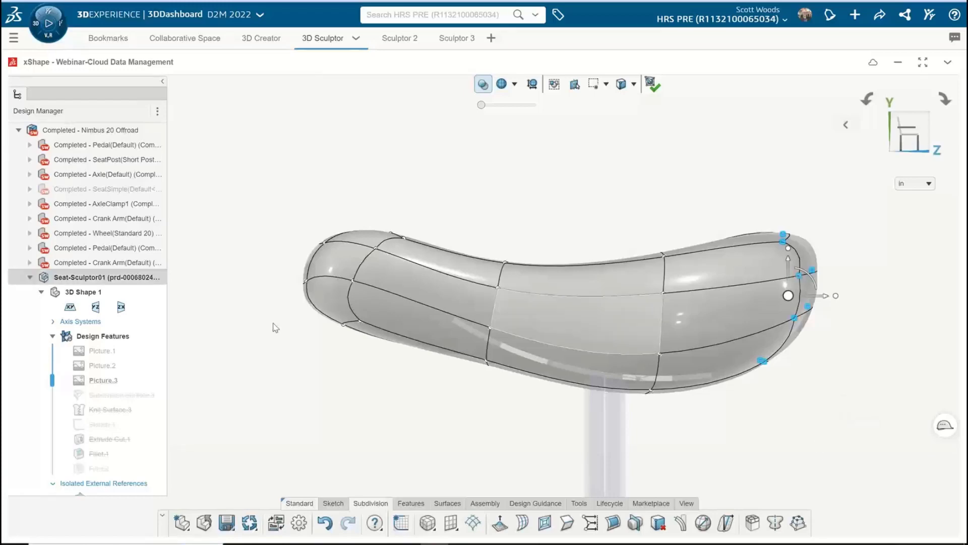
Zoom out and view the seat from directly above.
{"action": "middle_click_drag", "start_coordinate": [297, 367], "coordinate": [308, 403]}
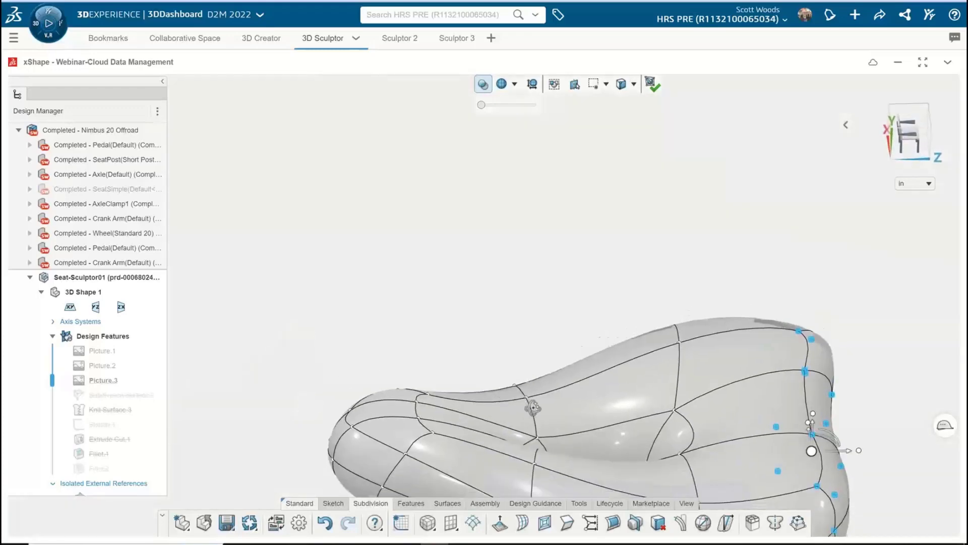
{"action": "scroll", "coordinate": [496, 334], "scroll_direction": "down", "scroll_amount": 3}
{"action": "scroll", "coordinate": [495, 334], "scroll_direction": "down", "scroll_amount": 1}
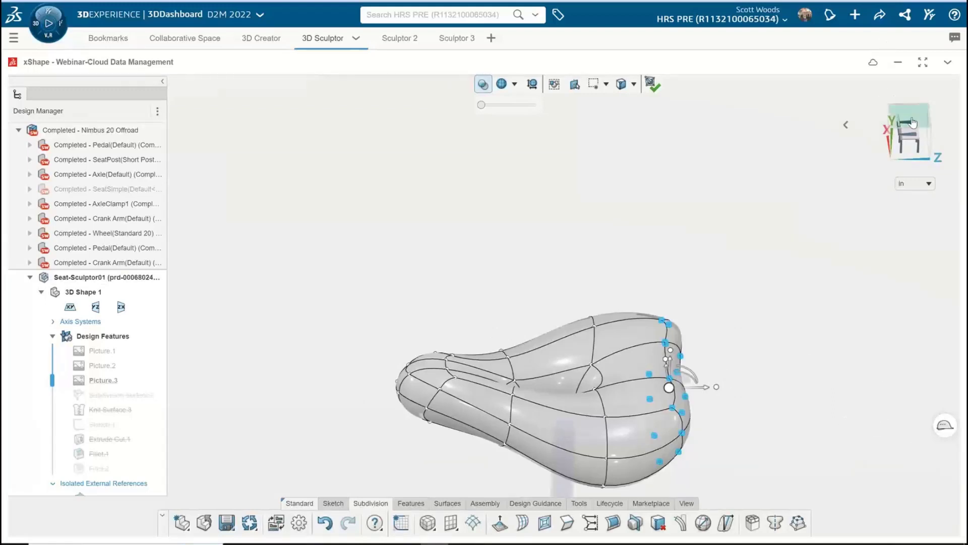
{"action": "left_click", "coordinate": [913, 123]}
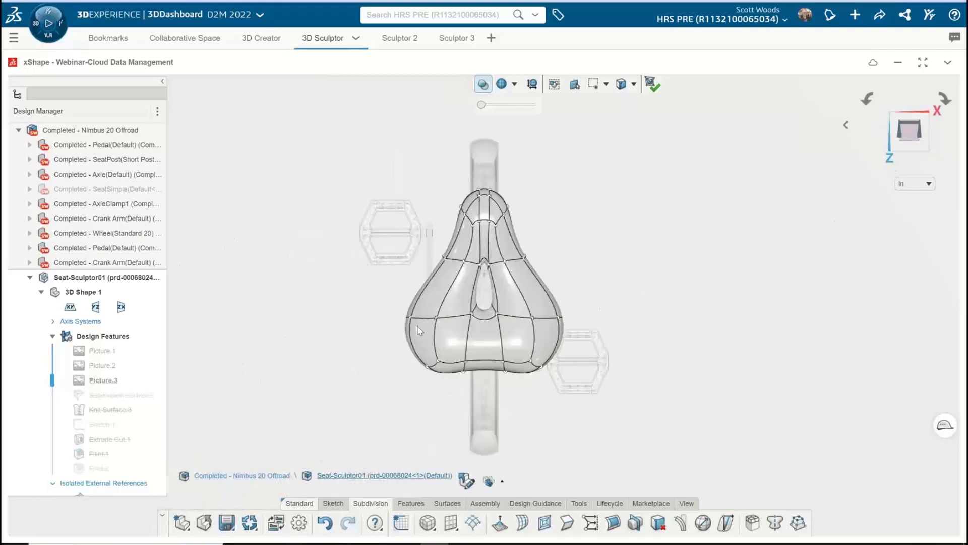
Select both side edges of the seat nose, spread them outward, and lower them 0.362 in.
{"action": "scroll", "coordinate": [448, 292], "scroll_direction": "up", "scroll_amount": 5}
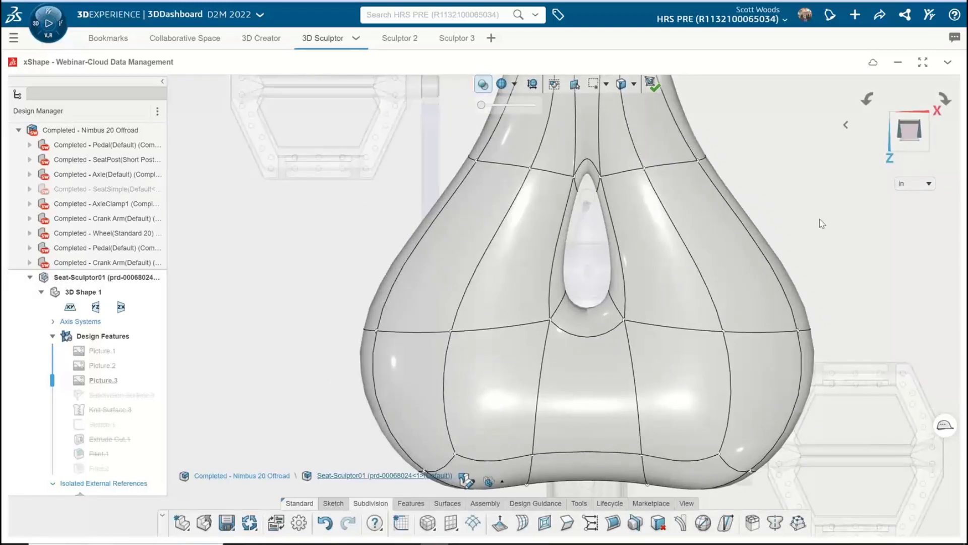
{"action": "middle_click_drag", "start_coordinate": [819, 219], "coordinate": [529, 218]}
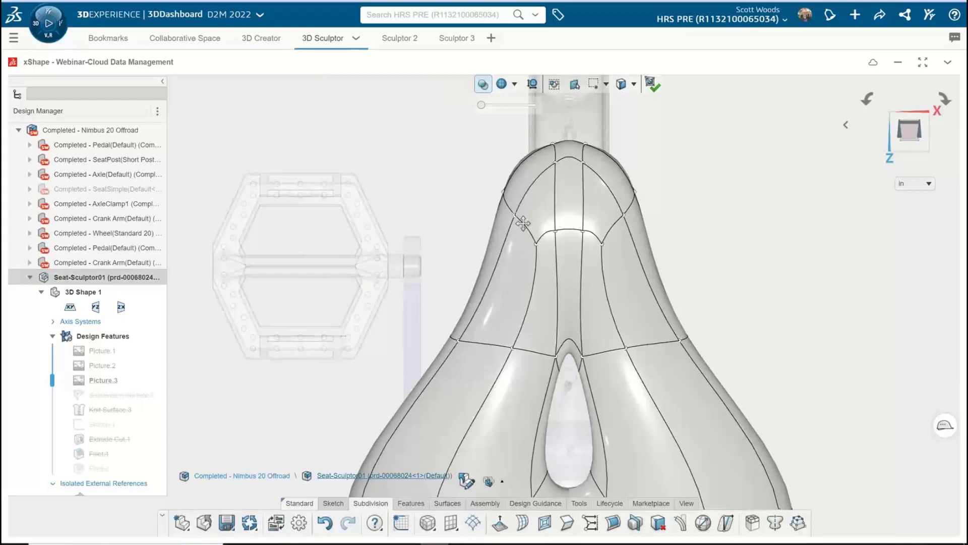
{"action": "left_click", "coordinate": [516, 216]}
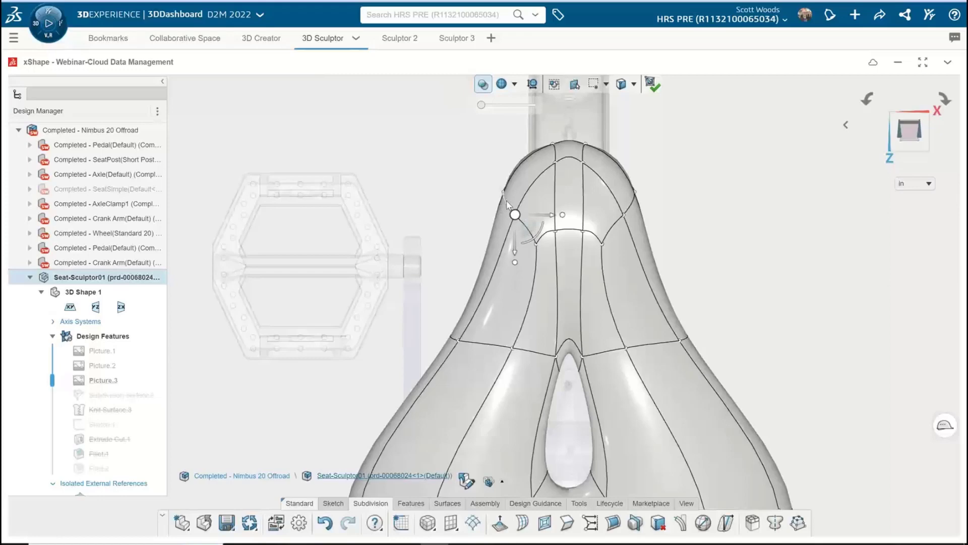
{"action": "left_click", "coordinate": [506, 200]}
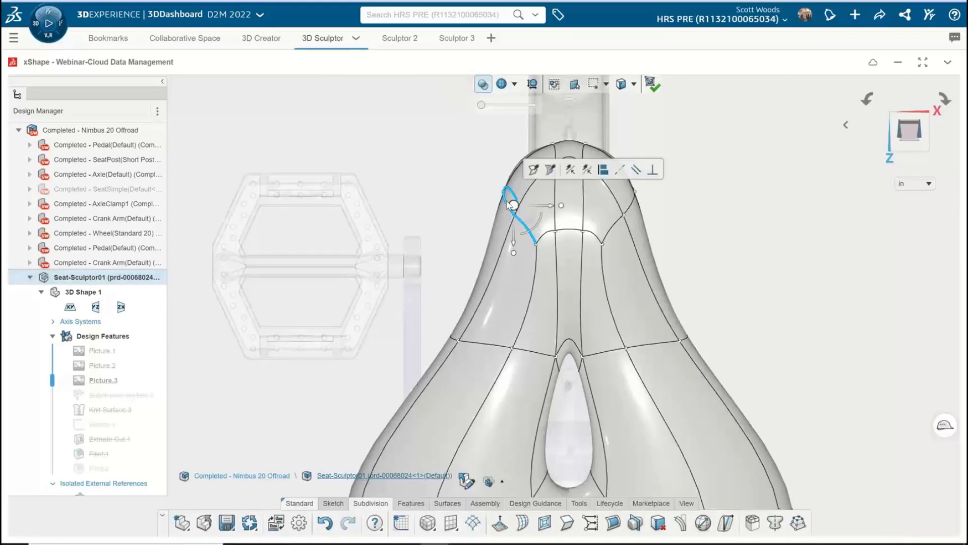
{"action": "left_click", "coordinate": [613, 225], "text": "ctrl"}
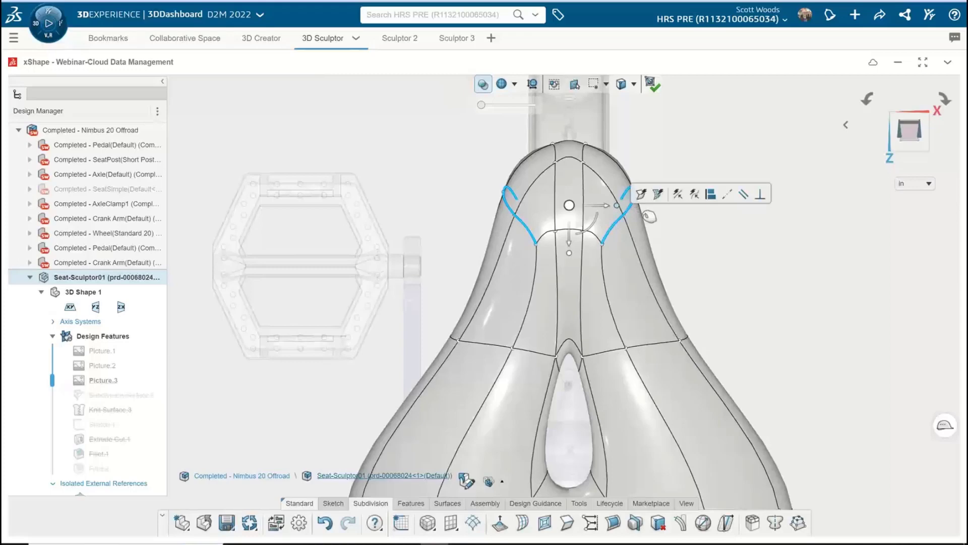
{"action": "left_click_drag", "start_coordinate": [647, 214], "coordinate": [665, 210]}
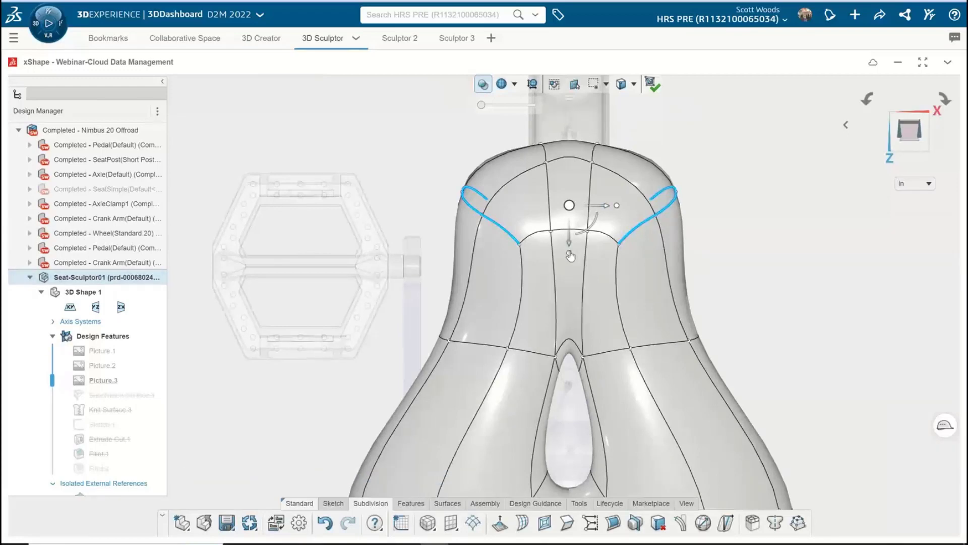
{"action": "mouse_move", "coordinate": [572, 257]}
{"action": "left_mouse_down"}
{"action": "mouse_move", "coordinate": [577, 267]}
{"action": "mouse_move", "coordinate": [573, 257]}
{"action": "left_mouse_up"}
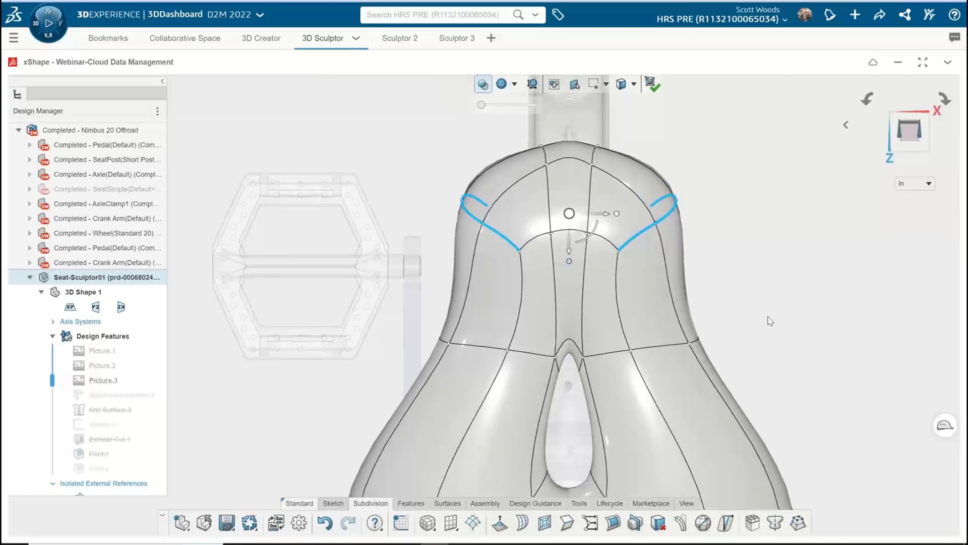
{"action": "middle_click_drag", "start_coordinate": [769, 219], "coordinate": [330, 304]}
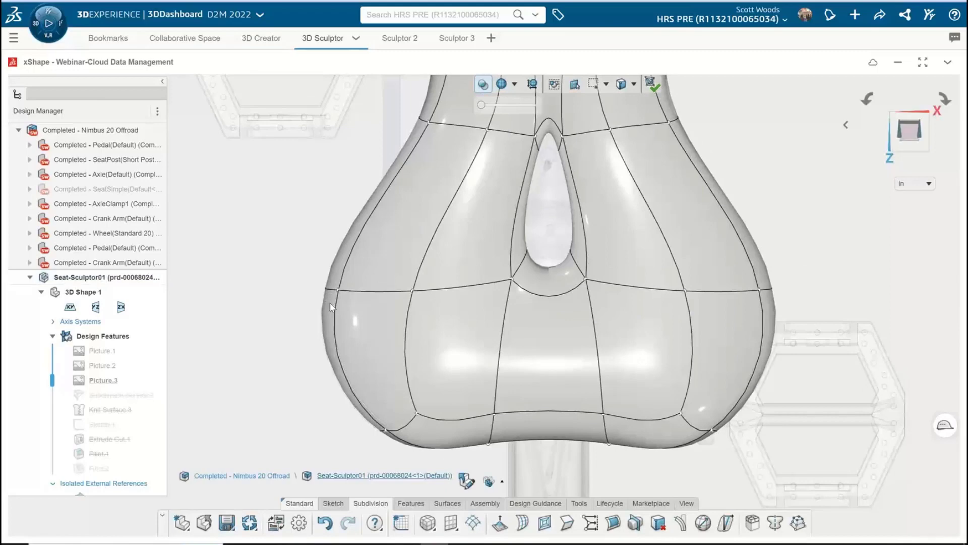
Pull the left and right rear side face strips inward, then clear the selection.
{"action": "left_click", "coordinate": [329, 303]}
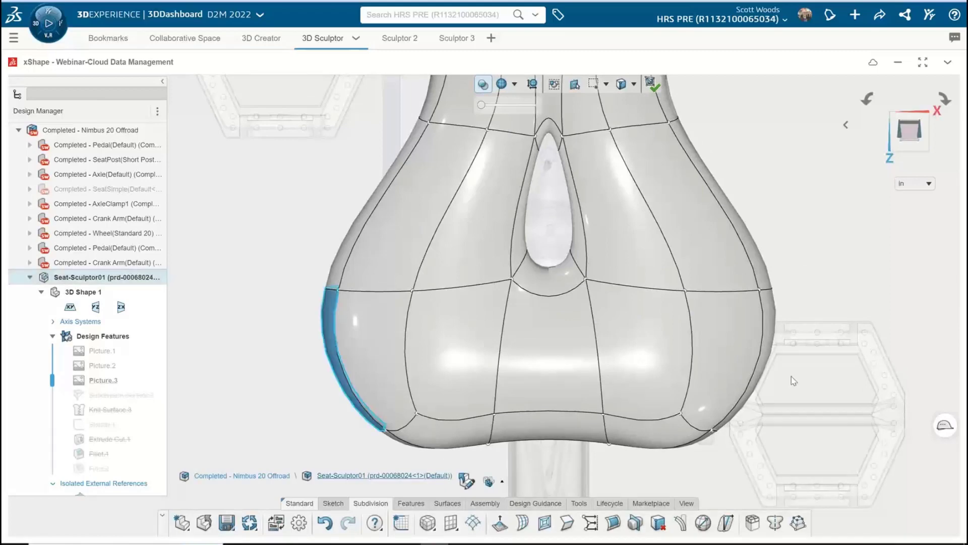
{"action": "left_click", "coordinate": [770, 307], "text": "ctrl"}
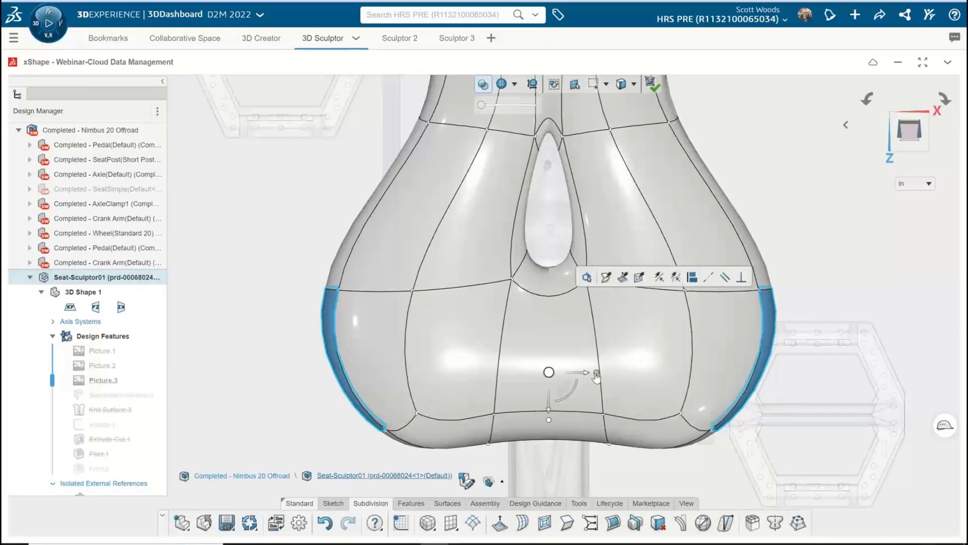
{"action": "left_click_drag", "start_coordinate": [600, 379], "coordinate": [596, 381]}
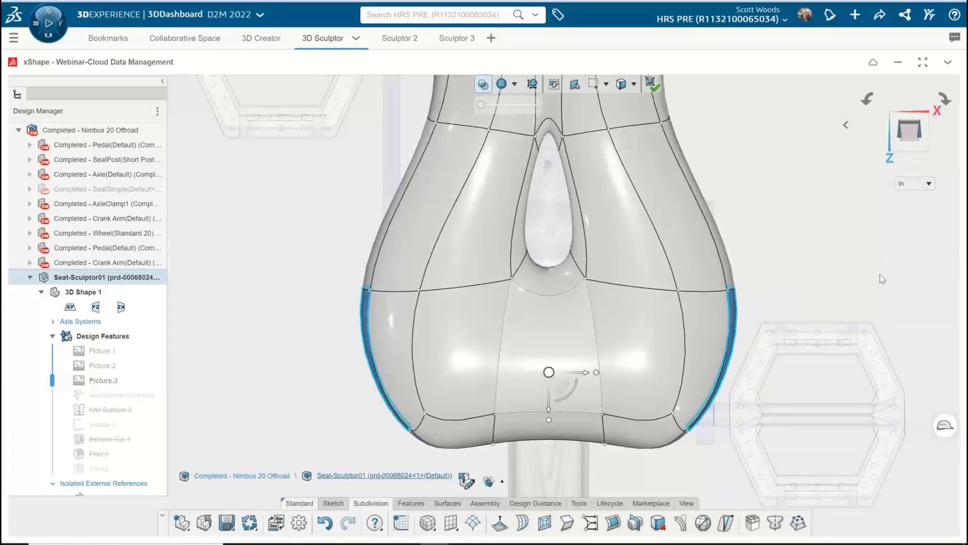
{"action": "left_click", "coordinate": [800, 290]}
Switch to isometric, then side view, and zoom in on the seat above the wheel.
{"action": "scroll", "coordinate": [594, 246], "scroll_direction": "down", "scroll_amount": 5}
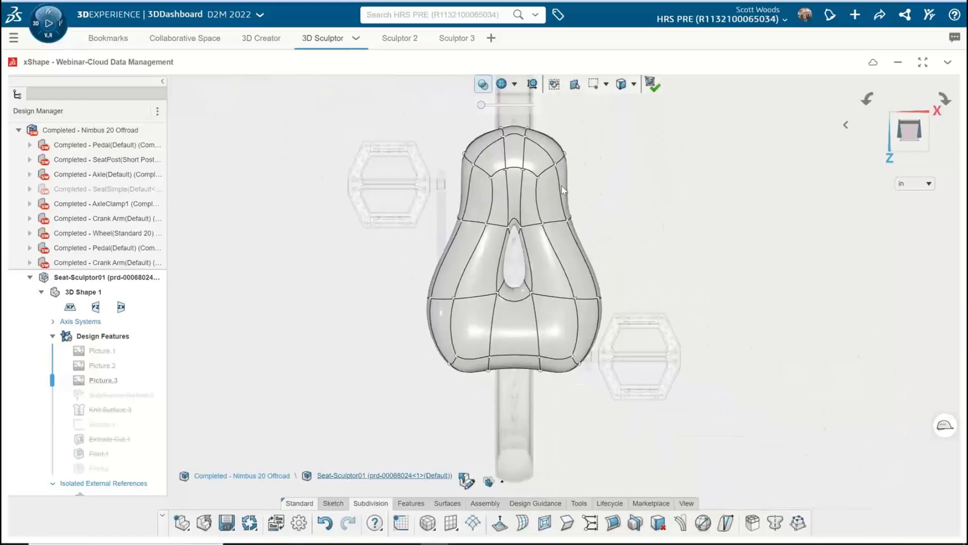
{"action": "scroll", "coordinate": [593, 246], "scroll_direction": "up", "scroll_amount": 4}
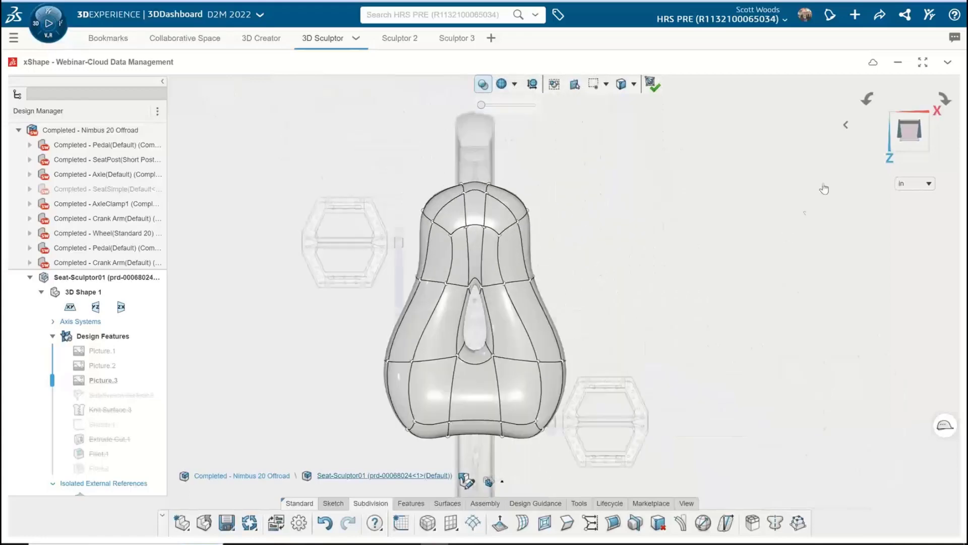
{"action": "left_click", "coordinate": [898, 125]}
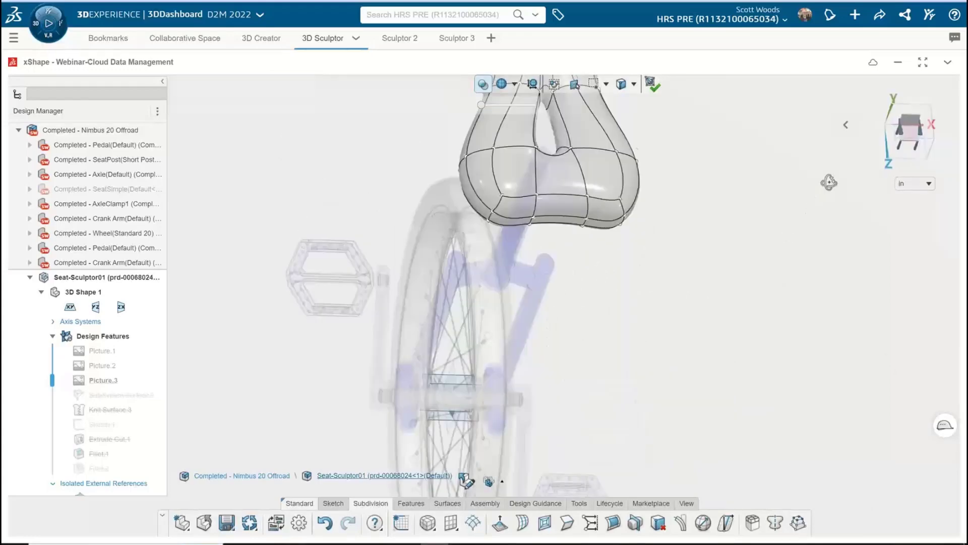
{"action": "left_click", "coordinate": [891, 135]}
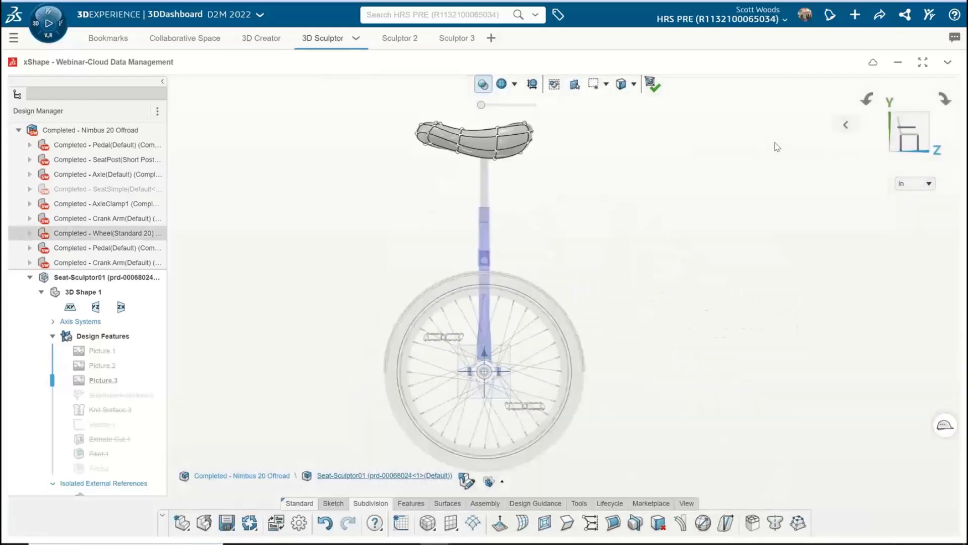
{"action": "scroll", "coordinate": [406, 133], "scroll_direction": "up", "scroll_amount": 3}
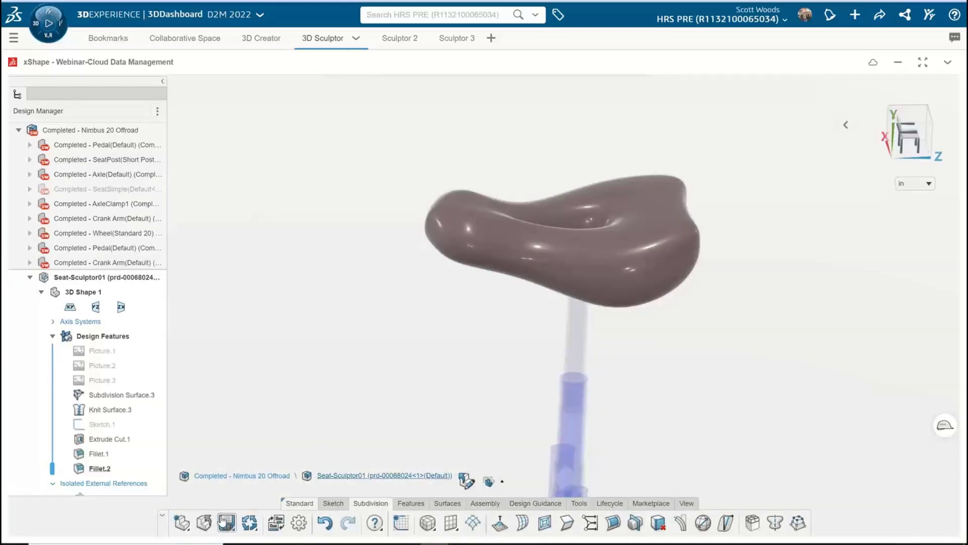
Save Seat-Sculptor01 and reactivate the root Completed - Nimbus 20 Offroad assembly.
{"action": "left_click", "coordinate": [226, 522]}
{"action": "double_click", "coordinate": [66, 130]}
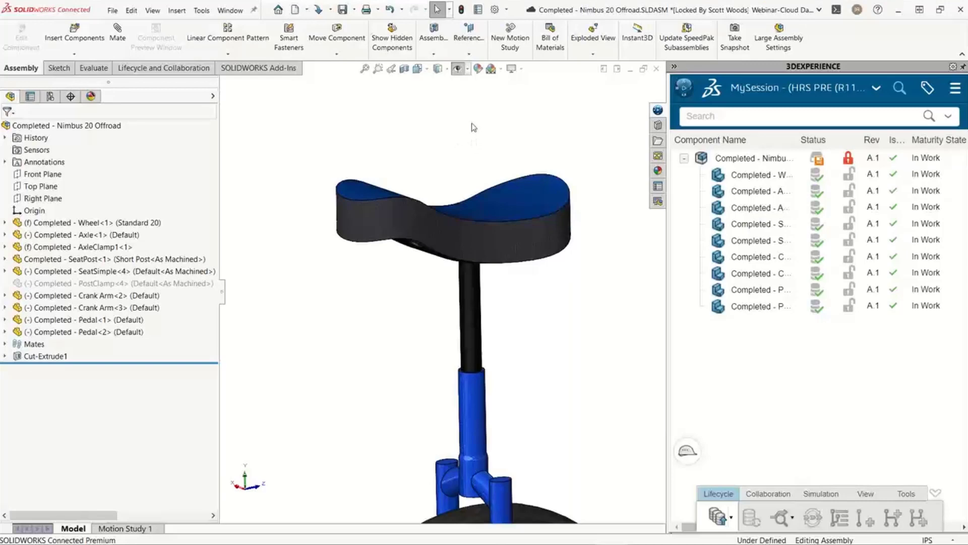
Unlock the Nimbus 20 Offroad assembly in MySession and choose Reload from Server.
{"action": "left_click", "coordinate": [954, 88]}
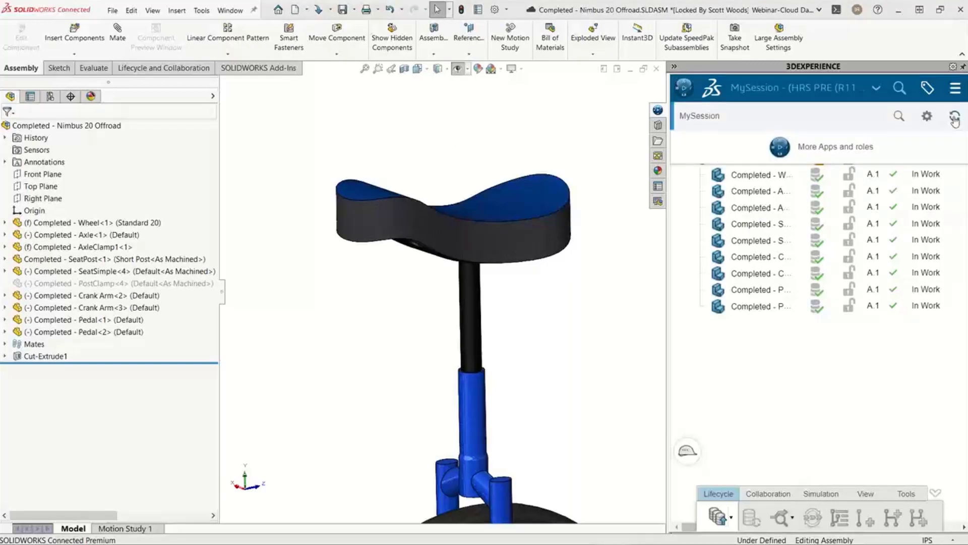
{"action": "left_click", "coordinate": [955, 117]}
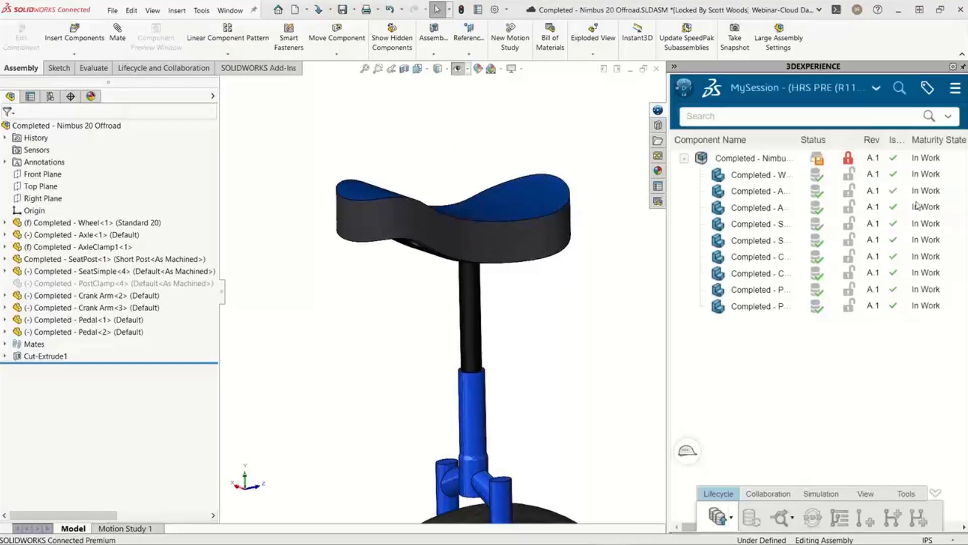
{"action": "left_click", "coordinate": [849, 163]}
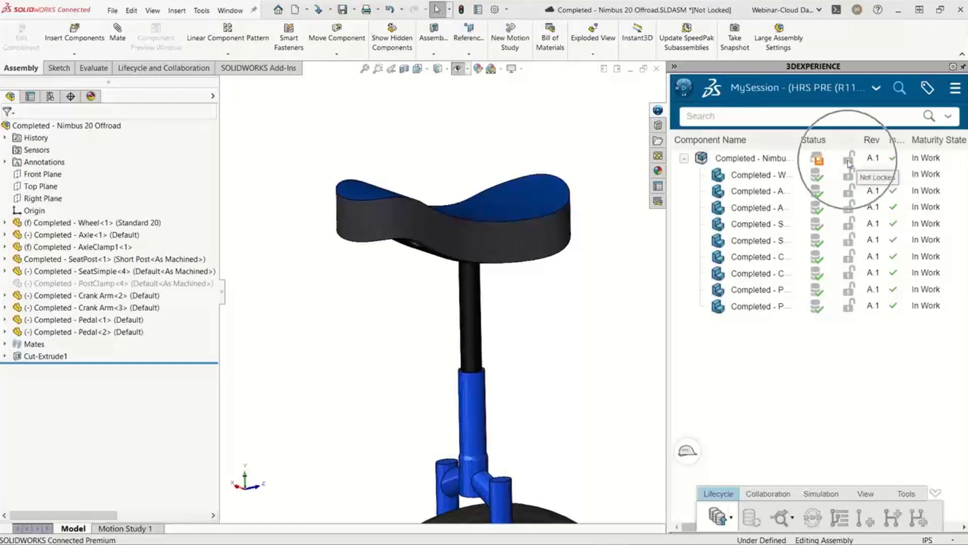
{"action": "right_click", "coordinate": [760, 159]}
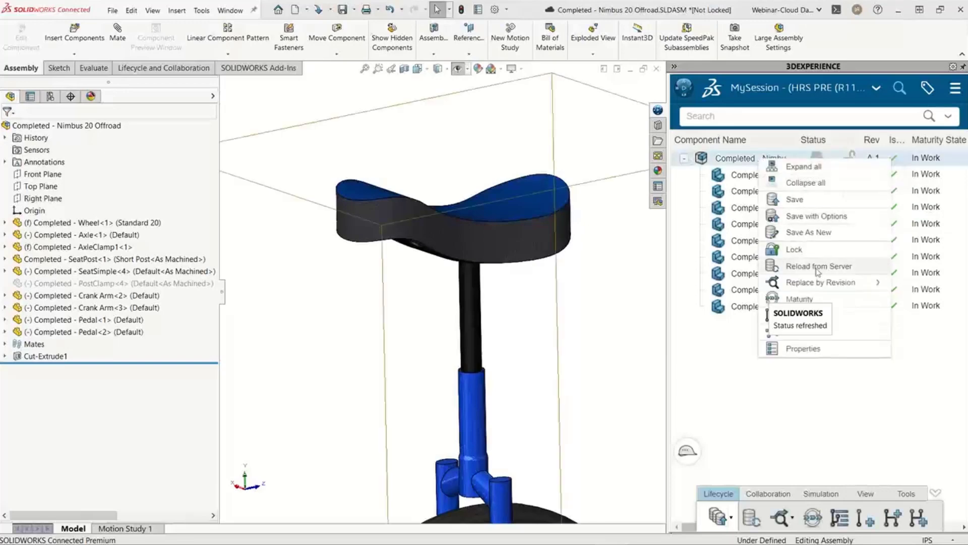
{"action": "left_click", "coordinate": [818, 267]}
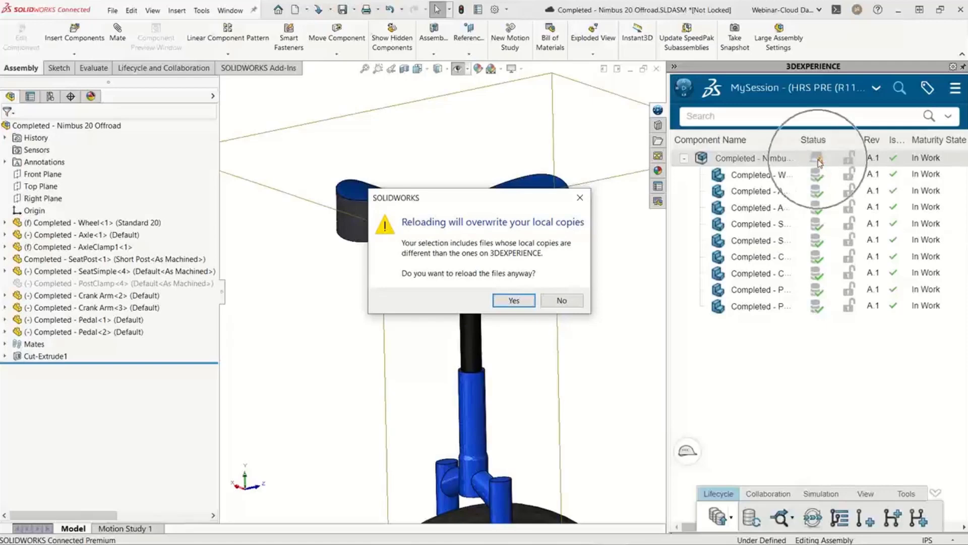
Confirm overwriting the local copies so the assembly reloads with the sculpted seat.
{"action": "left_click", "coordinate": [513, 301]}
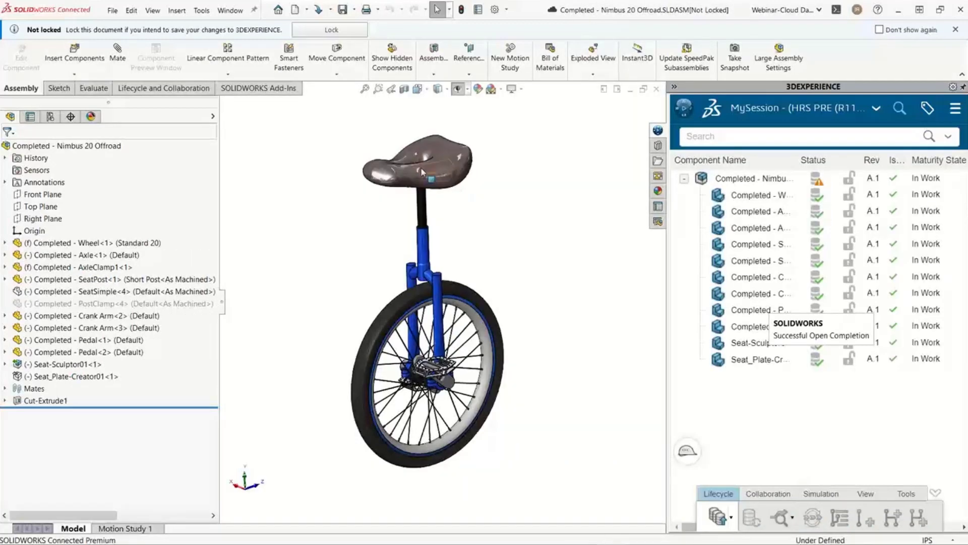
Hide the old SeatSimple<4> seat component, leaving only the sculpted seat visible on the post.
{"action": "scroll", "coordinate": [420, 168], "scroll_direction": "down", "scroll_amount": 5}
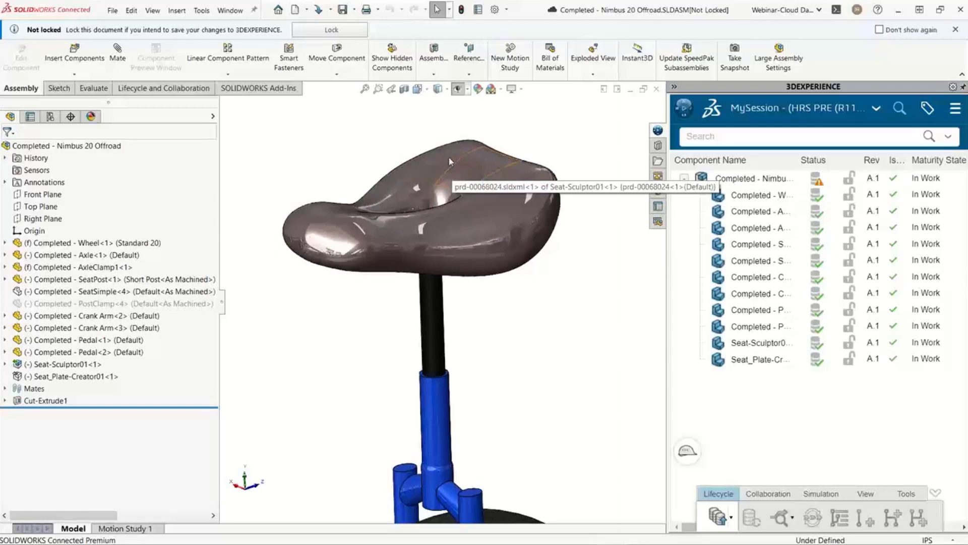
{"action": "left_click", "coordinate": [120, 291]}
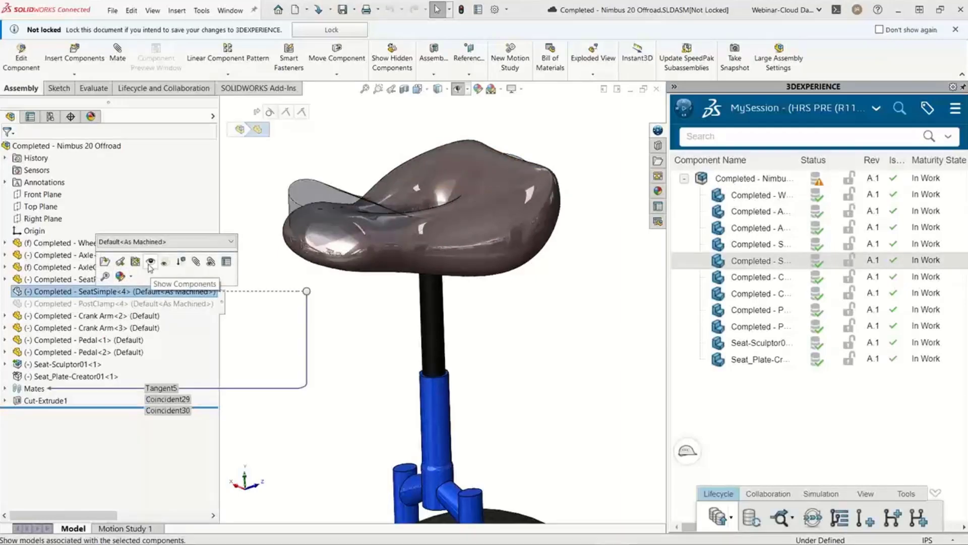
{"action": "left_click", "coordinate": [120, 261]}
{"action": "left_click", "coordinate": [302, 183]}
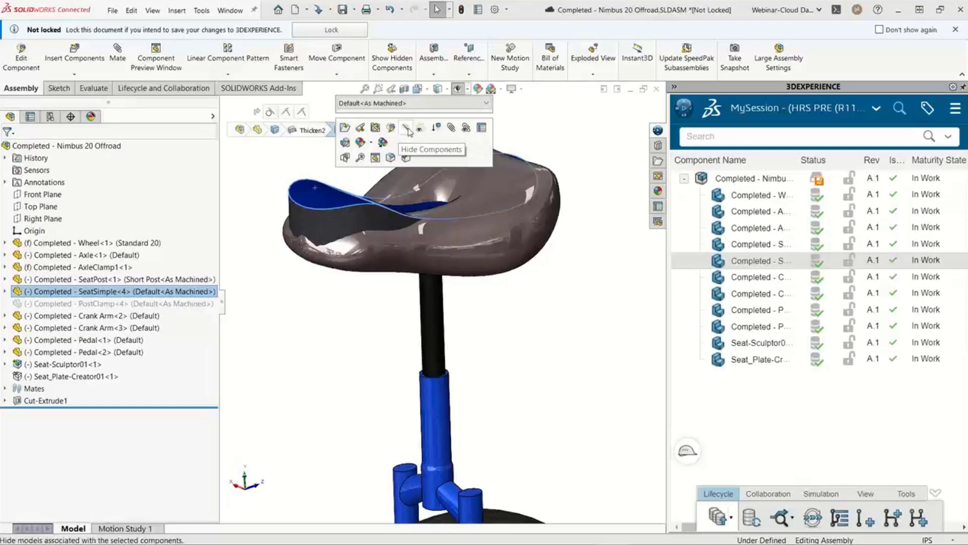
{"action": "left_click", "coordinate": [407, 129]}
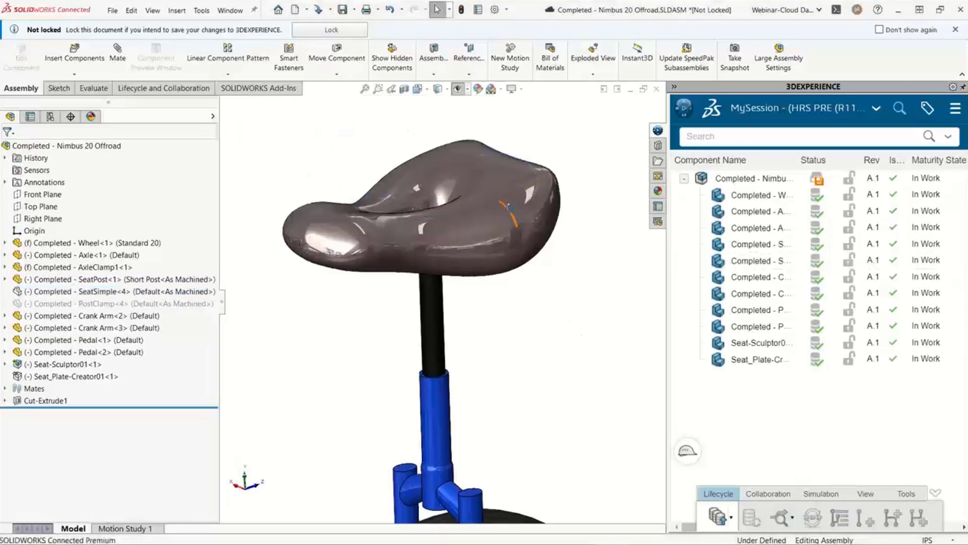
{"action": "middle_click_drag", "start_coordinate": [524, 217], "coordinate": [408, 208]}
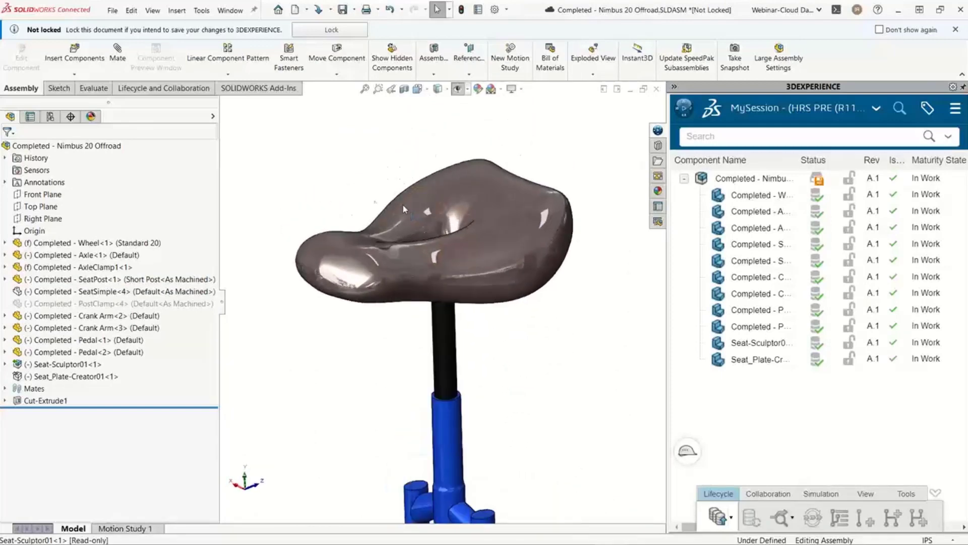